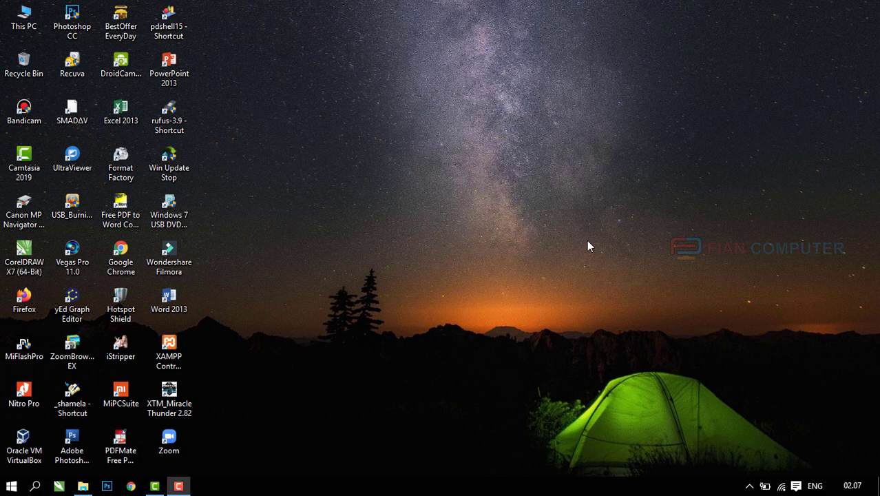
Restore the Shorts Video folder and open DESAIN_PROGRAM_PENDIDIKAN_DAN_PELATIHAN in Word.
{"action": "mouse_move", "coordinate": [88, 489]}
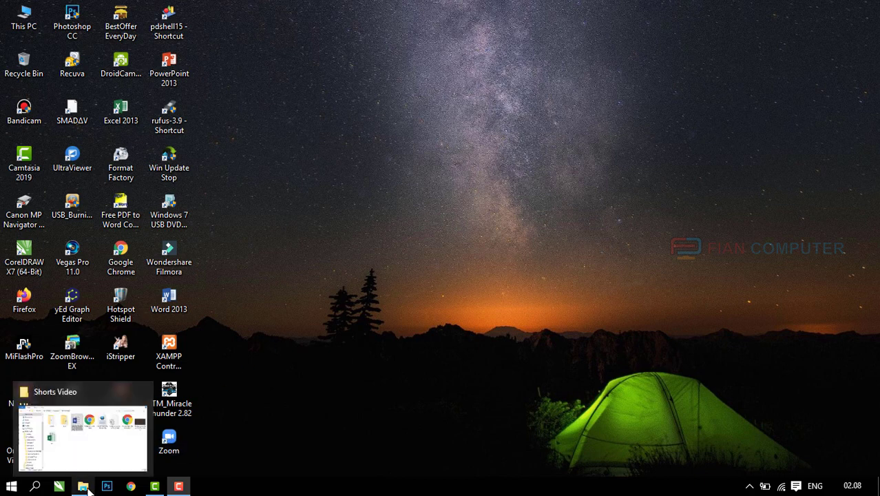
{"action": "left_click", "coordinate": [86, 488]}
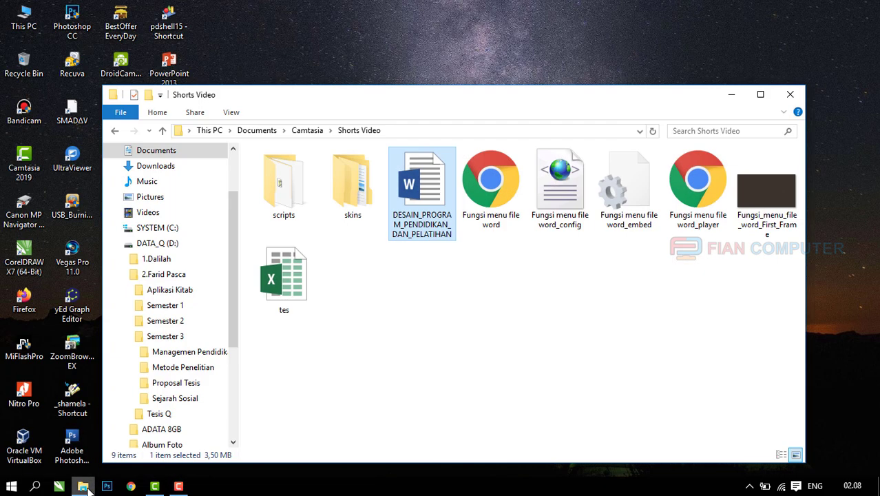
{"action": "double_click", "coordinate": [417, 216]}
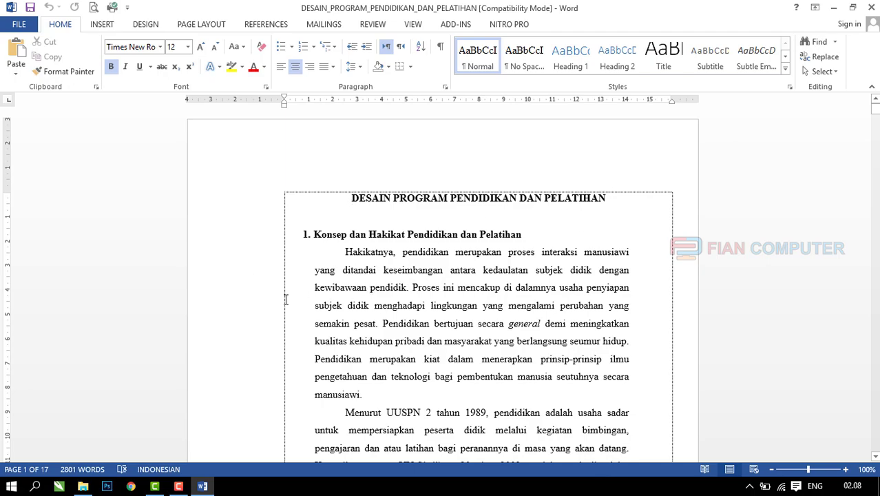
{"action": "scroll", "coordinate": [288, 296], "scroll_direction": "down", "scroll_amount": 3}
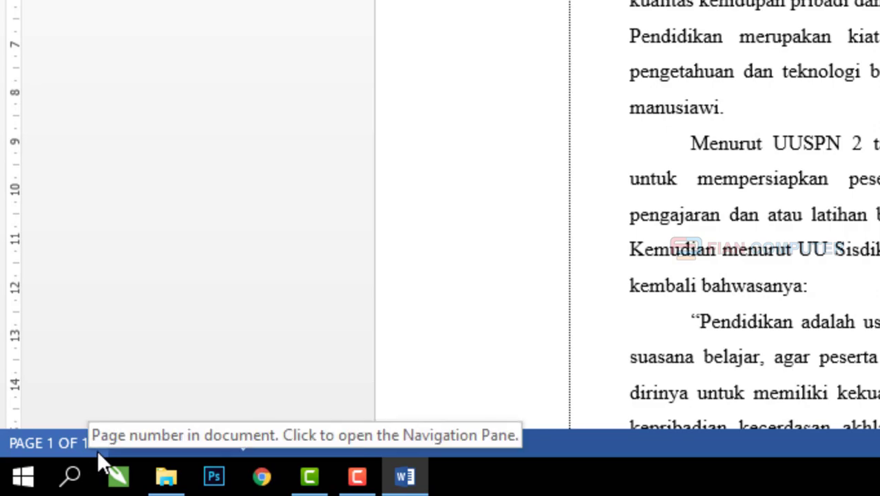
{"action": "scroll", "coordinate": [692, 324], "scroll_direction": "down", "scroll_amount": 3}
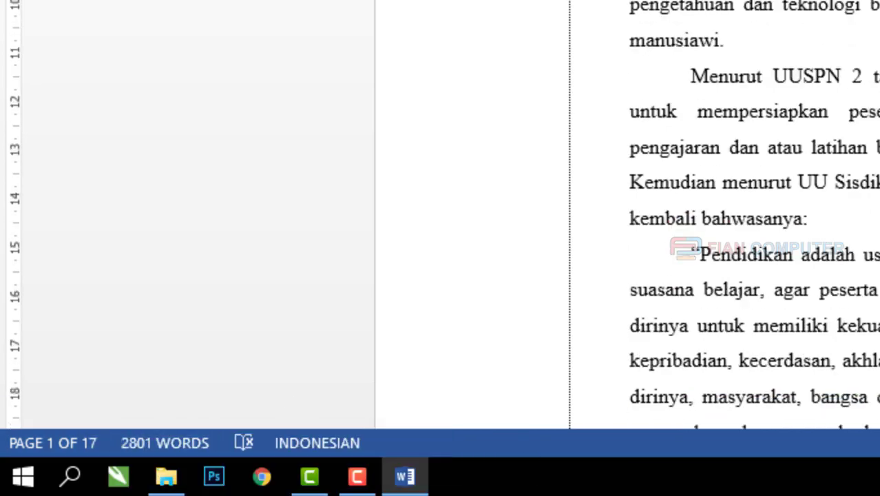
{"action": "scroll", "coordinate": [692, 324], "scroll_direction": "down", "scroll_amount": 10}
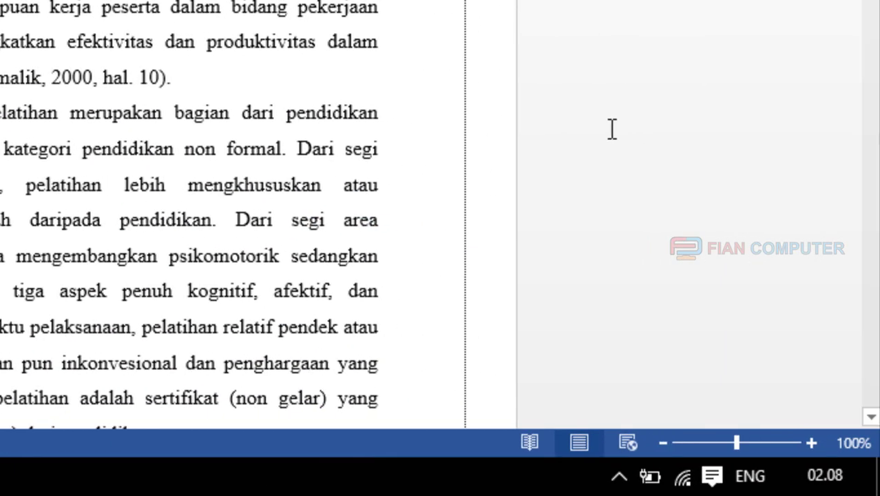
{"action": "scroll", "coordinate": [620, 115], "scroll_direction": "down", "scroll_amount": 5}
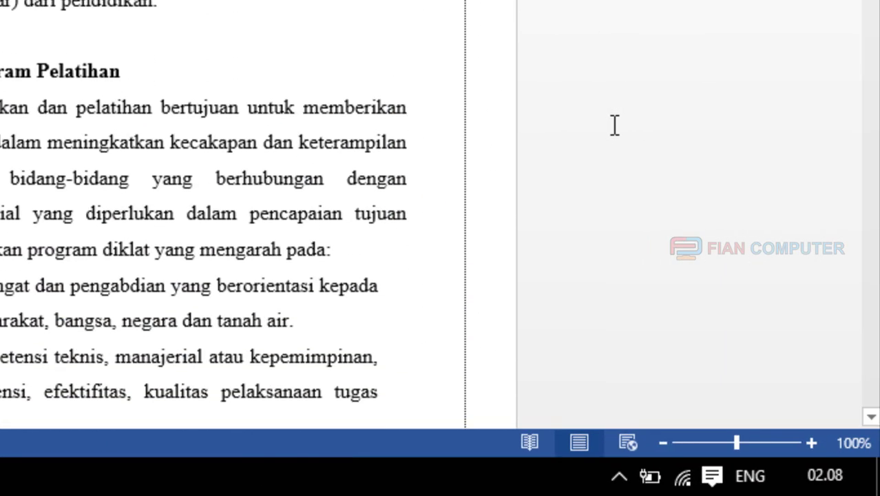
{"action": "scroll", "coordinate": [620, 116], "scroll_direction": "down", "scroll_amount": 5}
{"action": "left_click_drag", "start_coordinate": [870, 75], "coordinate": [872, 495]}
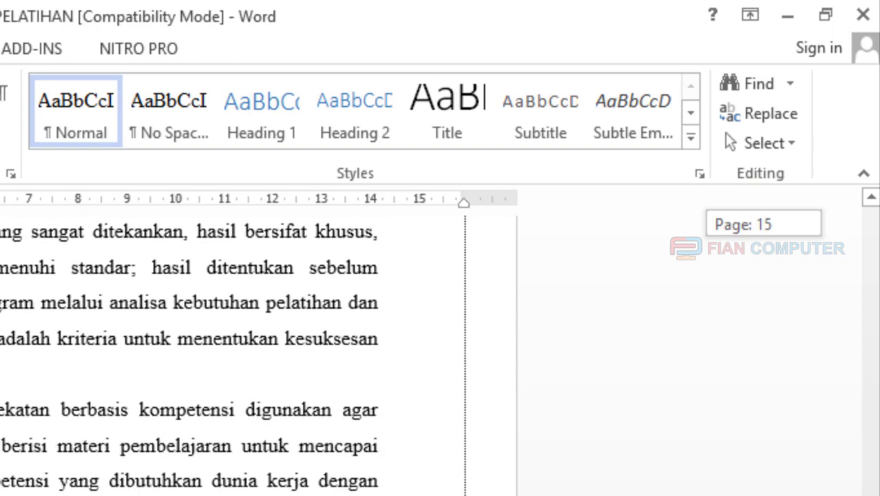
{"action": "mouse_move", "coordinate": [870, 298]}
{"action": "left_mouse_down"}
{"action": "mouse_move", "coordinate": [868, 414]}
{"action": "mouse_move", "coordinate": [876, 401]}
{"action": "left_mouse_up"}
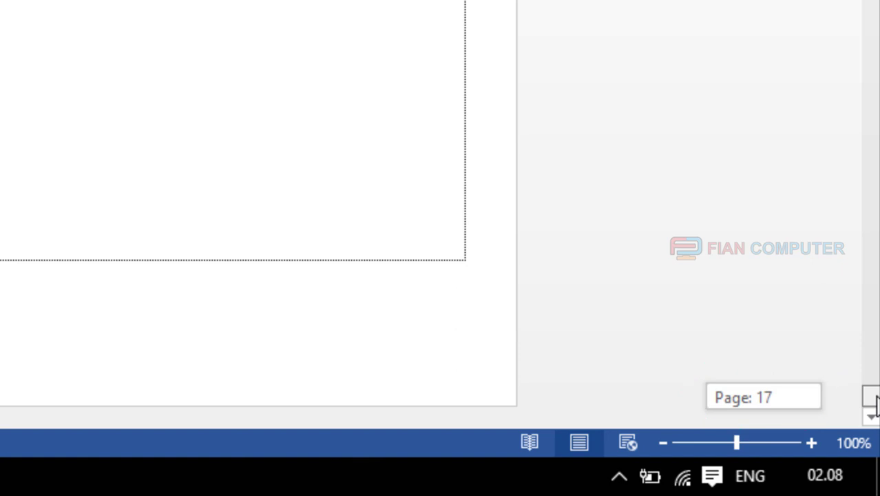
{"action": "scroll", "coordinate": [85, 62], "scroll_direction": "up", "scroll_amount": 5}
{"action": "scroll", "coordinate": [90, 45], "scroll_direction": "up", "scroll_amount": 5}
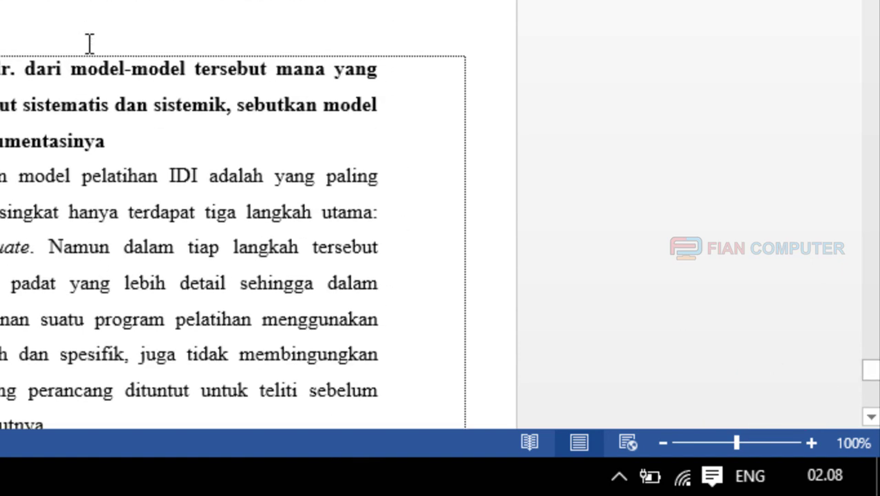
{"action": "scroll", "coordinate": [381, 150], "scroll_direction": "down", "scroll_amount": 10}
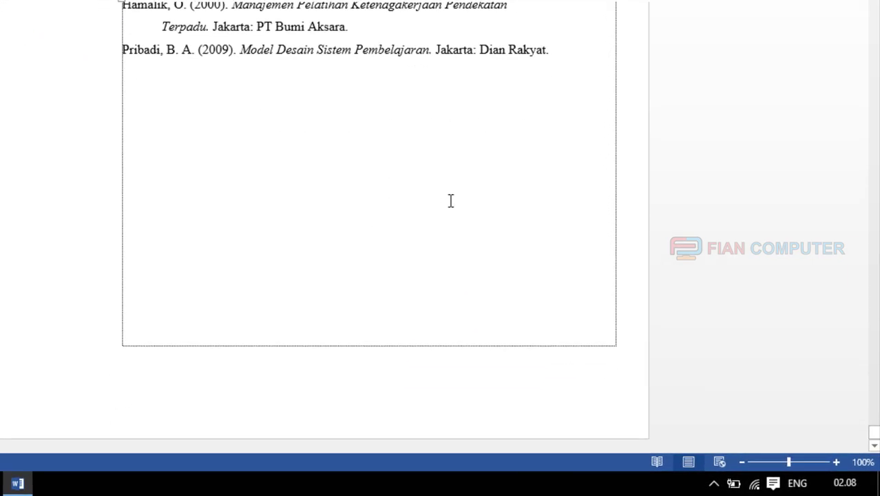
{"action": "scroll", "coordinate": [449, 199], "scroll_direction": "up", "scroll_amount": 4}
{"action": "scroll", "coordinate": [456, 199], "scroll_direction": "up", "scroll_amount": 3}
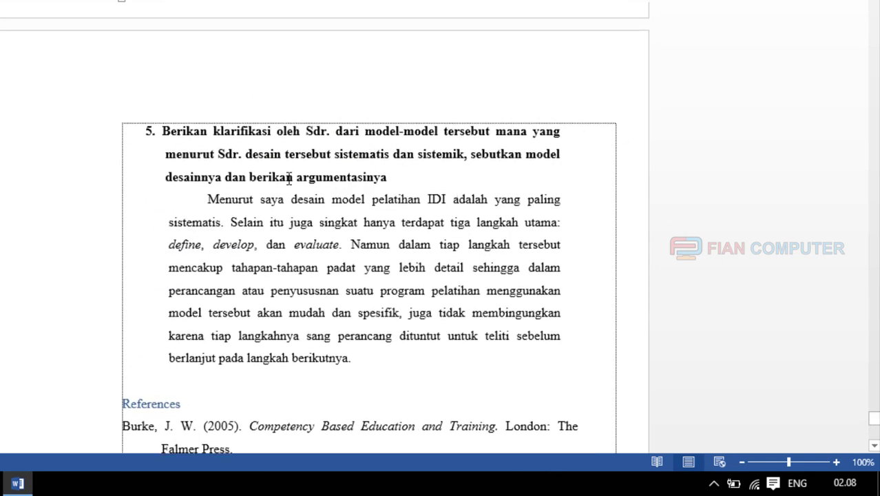
{"action": "scroll", "coordinate": [426, 198], "scroll_direction": "down", "scroll_amount": 5}
{"action": "scroll", "coordinate": [537, 224], "scroll_direction": "down", "scroll_amount": 8}
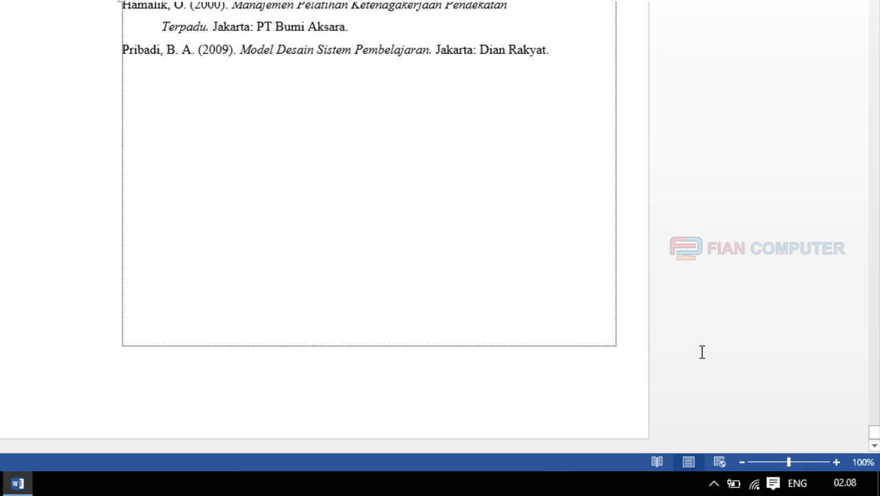
{"action": "scroll", "coordinate": [523, 277], "scroll_direction": "up", "scroll_amount": 3}
{"action": "scroll", "coordinate": [524, 279], "scroll_direction": "up", "scroll_amount": 3}
{"action": "scroll", "coordinate": [525, 278], "scroll_direction": "up", "scroll_amount": 3}
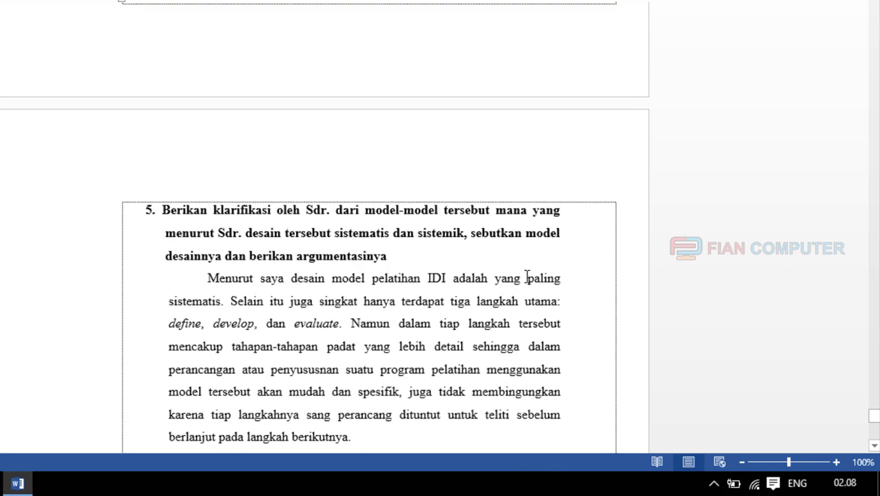
{"action": "scroll", "coordinate": [526, 275], "scroll_direction": "up", "scroll_amount": 5}
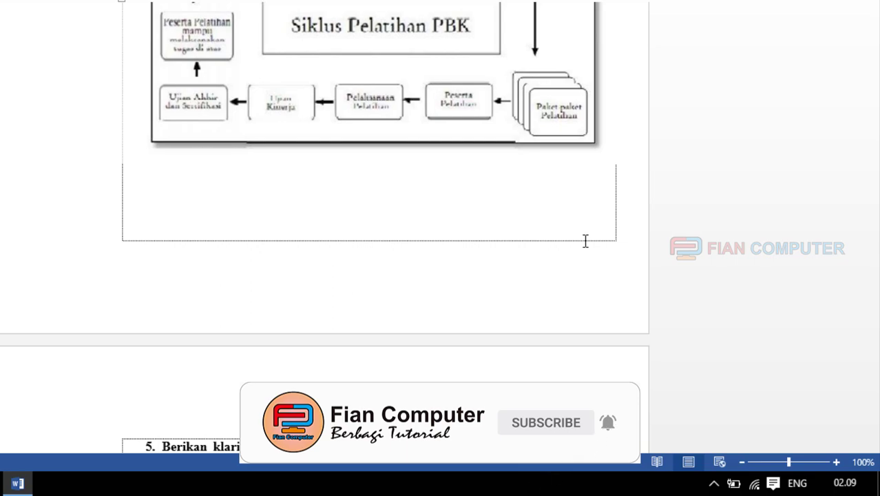
{"action": "scroll", "coordinate": [571, 230], "scroll_direction": "up", "scroll_amount": 4}
{"action": "scroll", "coordinate": [816, 226], "scroll_direction": "up", "scroll_amount": 5}
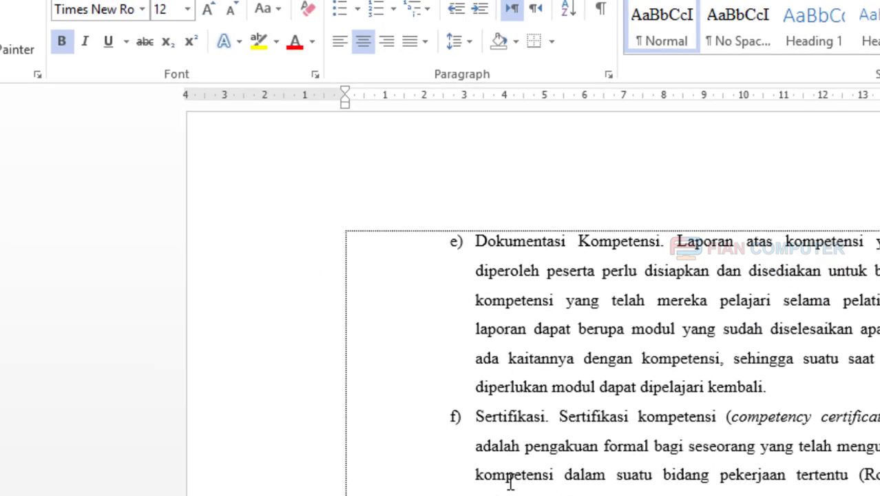
{"action": "scroll", "coordinate": [527, 332], "scroll_direction": "up", "scroll_amount": 3}
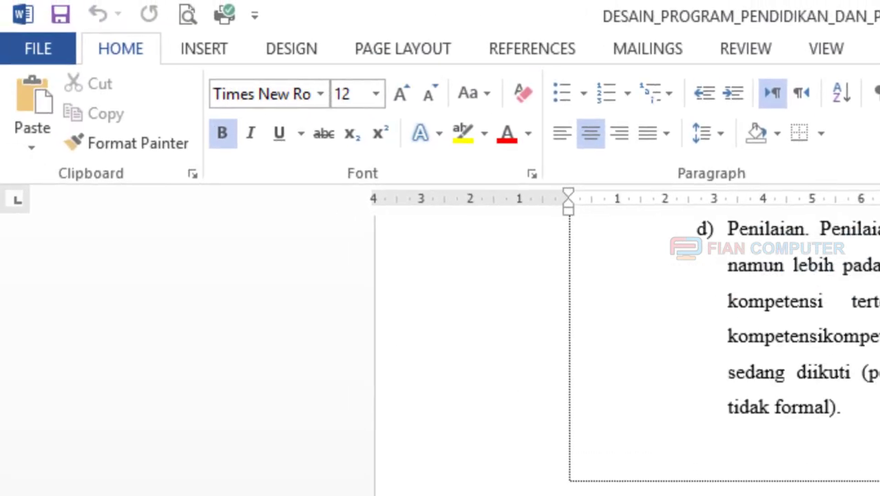
{"action": "scroll", "coordinate": [723, 344], "scroll_direction": "up", "scroll_amount": 3}
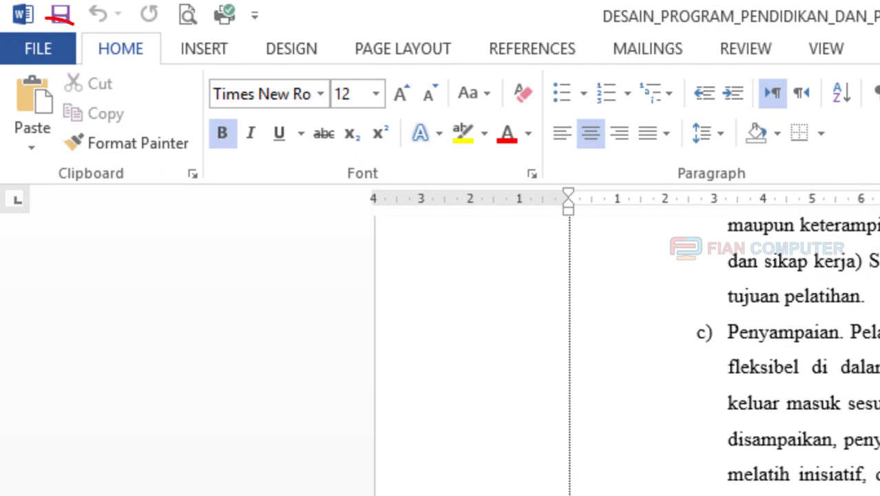
{"action": "left_click", "coordinate": [37, 55]}
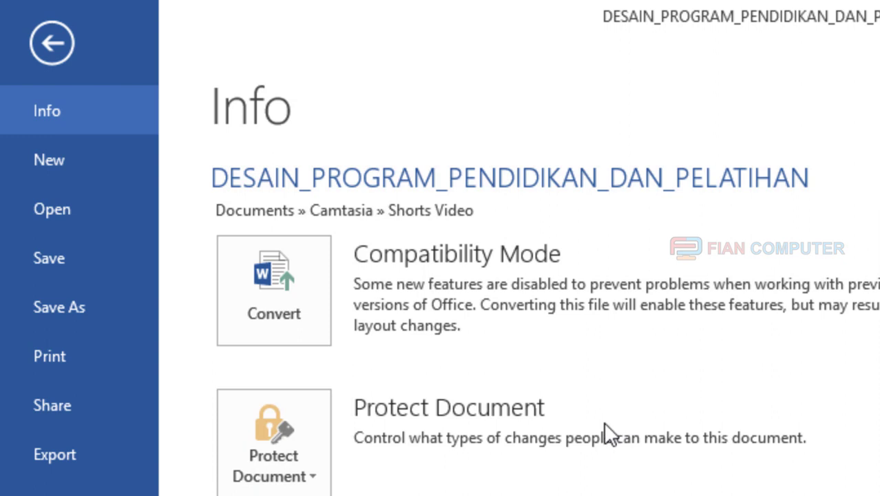
{"action": "left_click", "coordinate": [55, 356]}
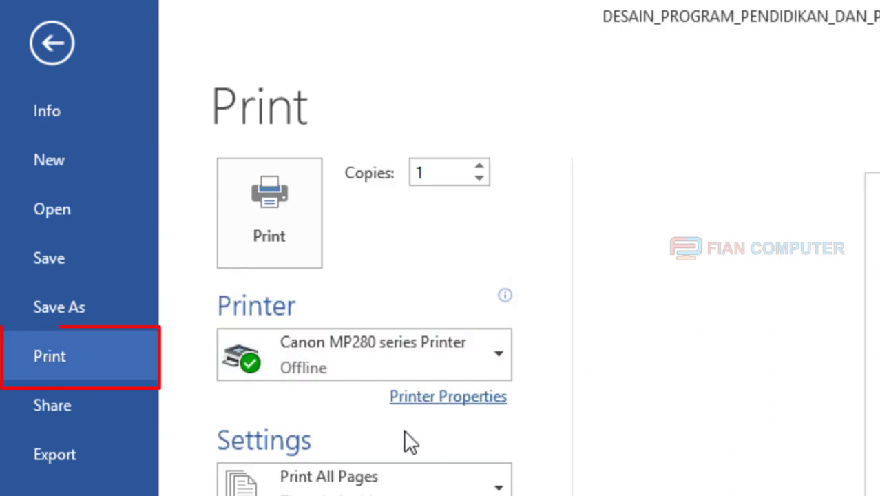
{"action": "left_click", "coordinate": [52, 43]}
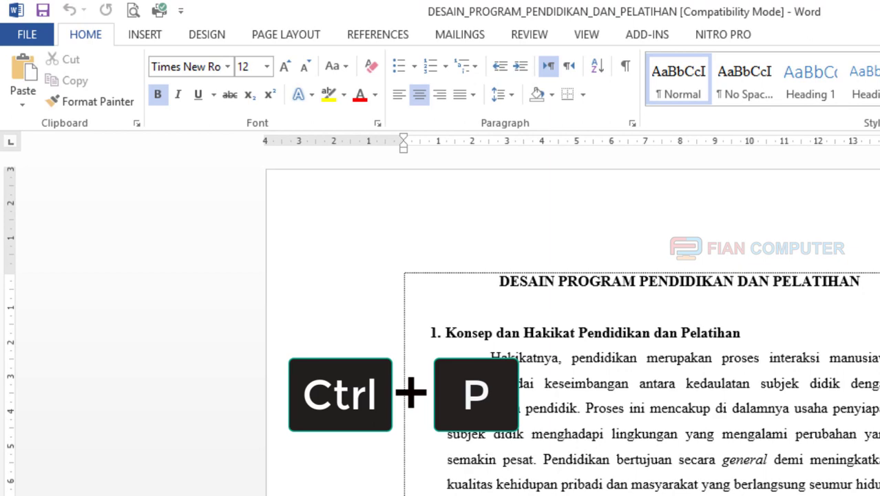
Show the Print page with Canon MP280 series, 1 copy and all pages, using Ctrl+P.
{"action": "key", "text": "ctrl+p"}
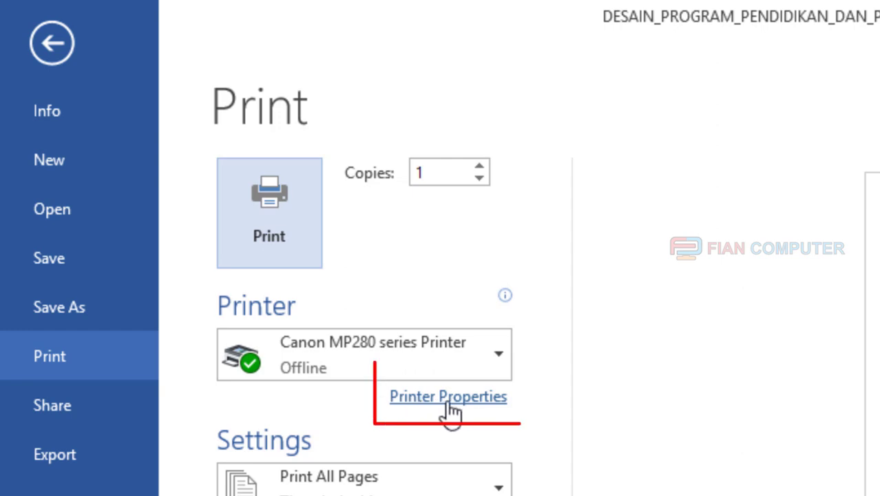
Enable Print from Last Page on the Canon MP280 Quick Setup properties.
{"action": "left_click", "coordinate": [446, 399]}
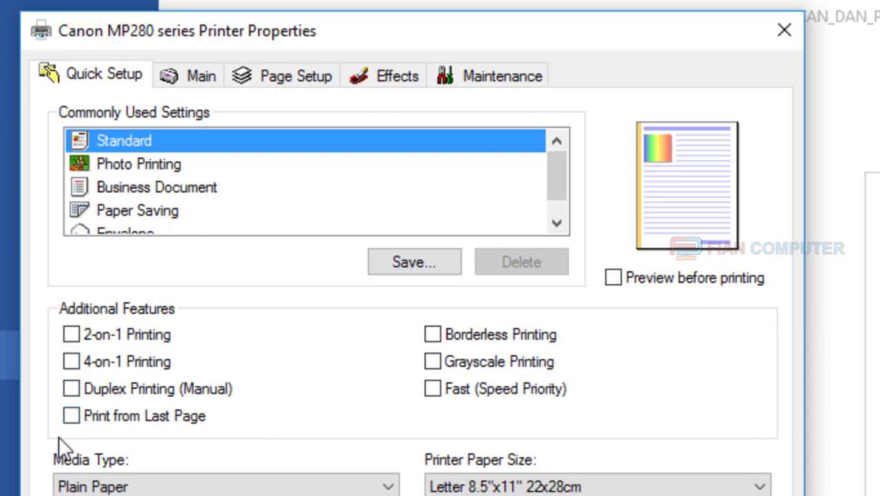
{"action": "mouse_move", "coordinate": [69, 420]}
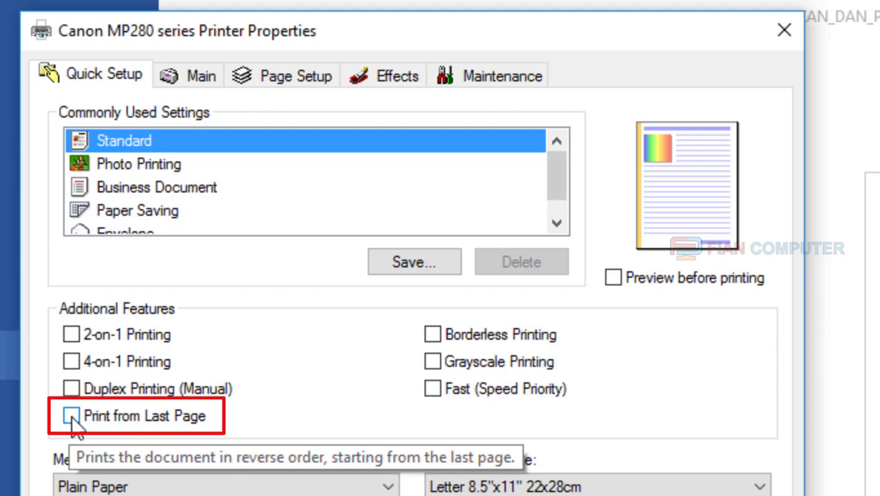
{"action": "left_click", "coordinate": [72, 417]}
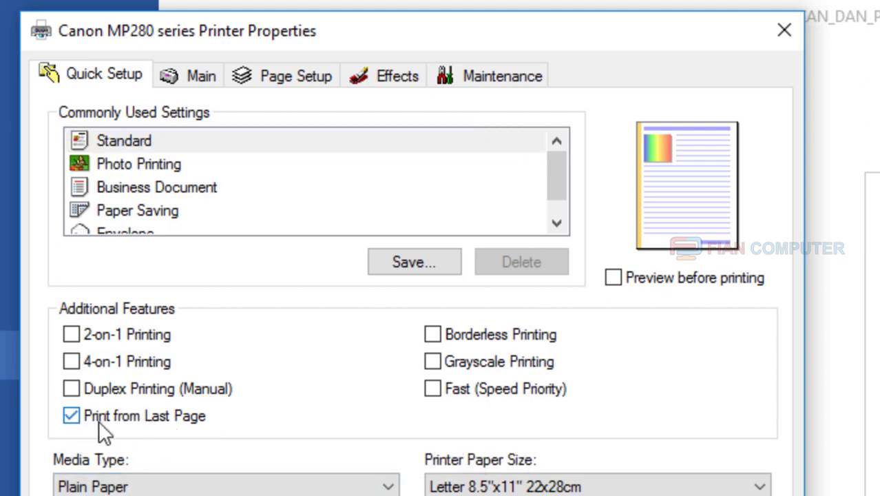
{"action": "mouse_move", "coordinate": [71, 421]}
Confirm the Canon MP280 Quick Setup settings with OK, keeping Print from Last Page.
{"action": "mouse_move", "coordinate": [234, 423]}
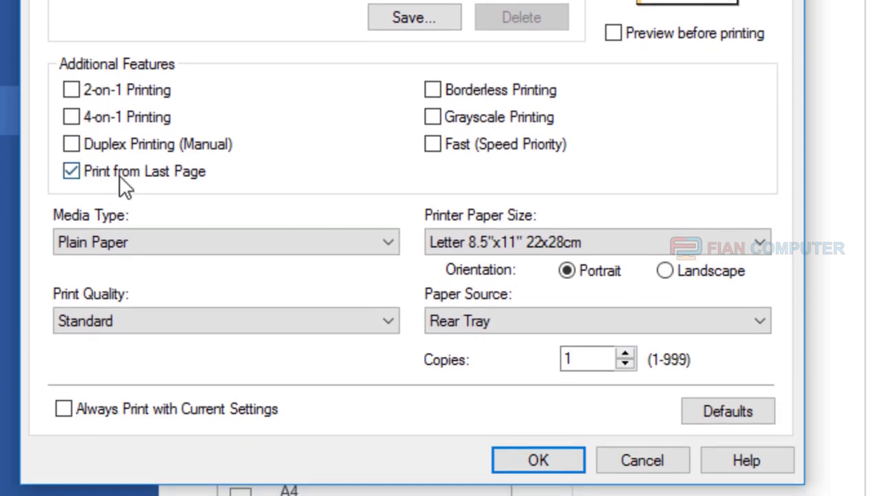
{"action": "left_click", "coordinate": [550, 454]}
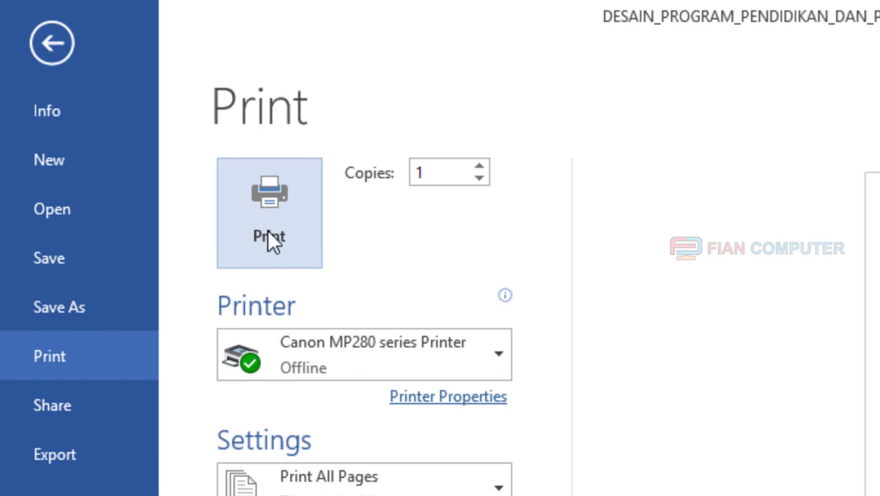
Print all 17 pages of the document to the Canon MP280 series printer.
{"action": "left_click", "coordinate": [267, 230]}
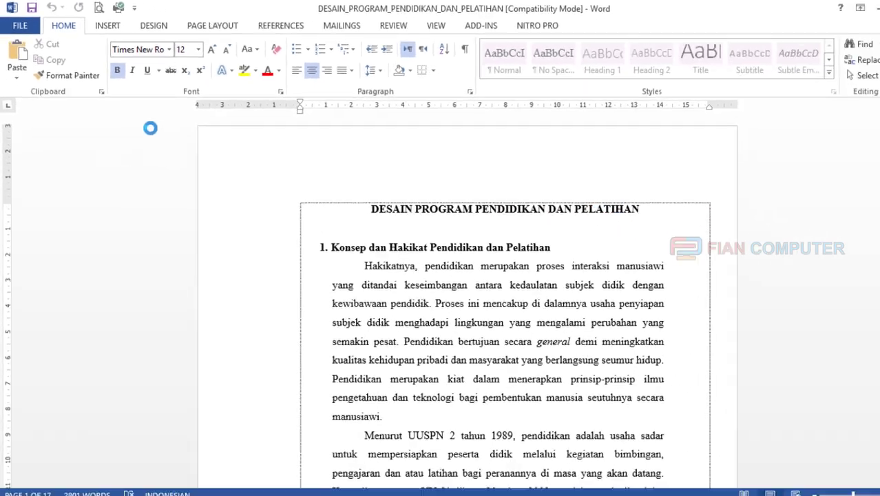